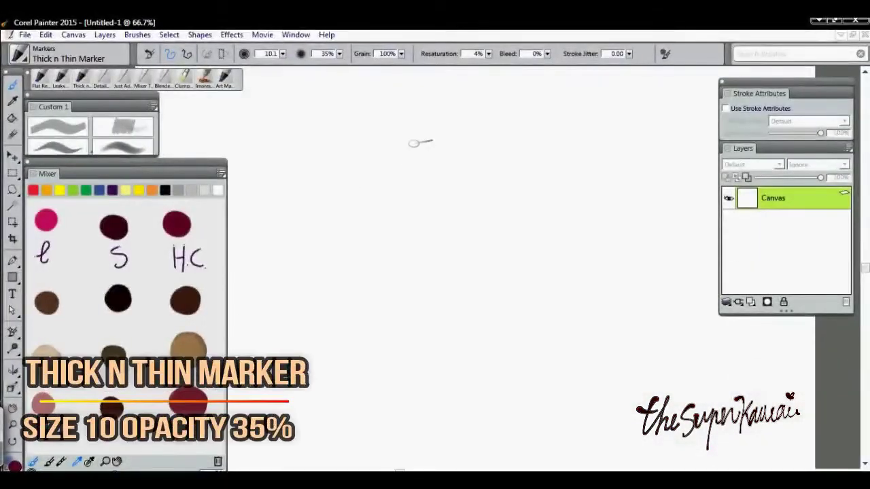
Draw a dark-red crescent outline with two curved Thick n Thin Marker strokes.
mouse_move(414, 143)
mouse_down()
mouse_move(356, 231)
mouse_move(413, 373)
mouse_up()
drag(416, 144, 442, 397)
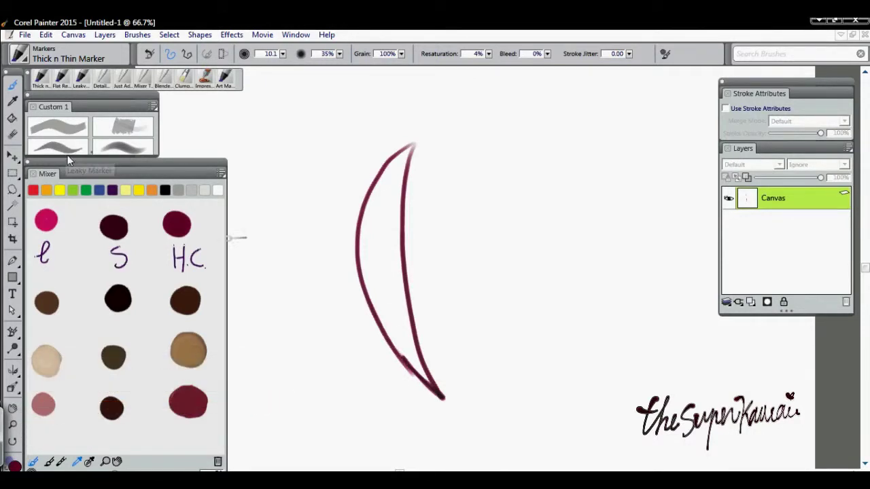
click(81, 78)
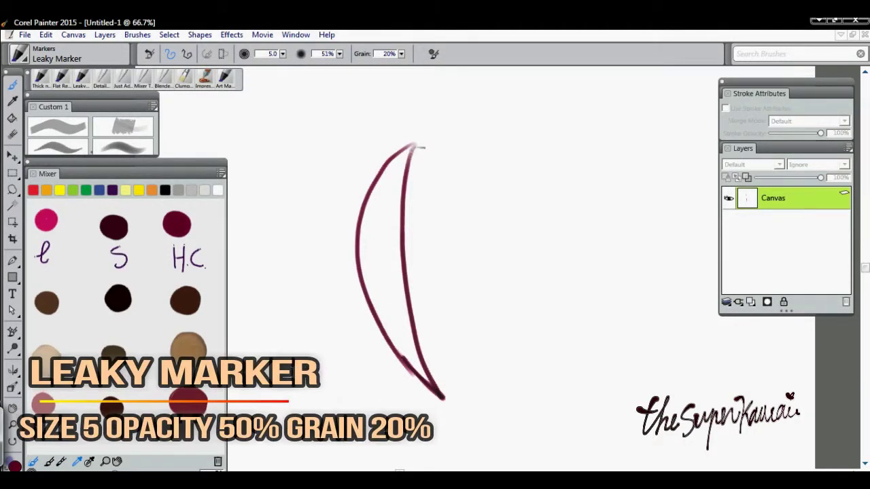
Stroke thin Leaky Marker strands from the crescent's top down toward the middle.
drag(411, 149, 369, 257)
drag(406, 155, 377, 238)
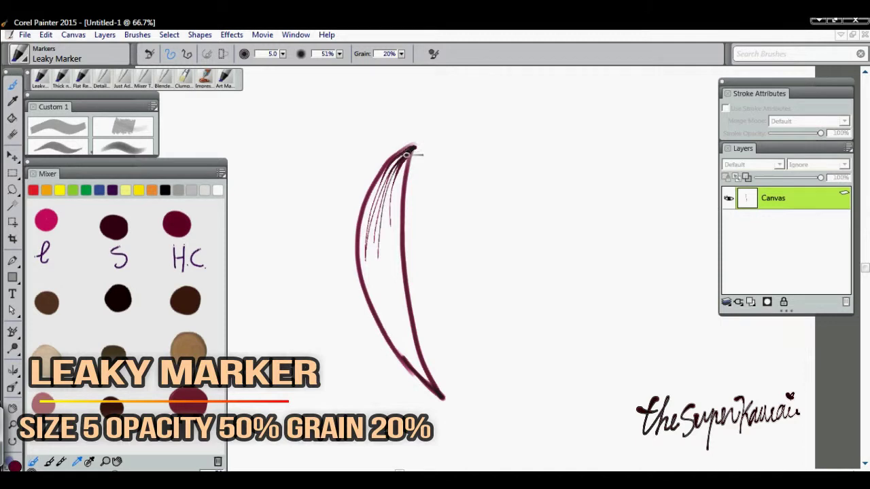
drag(406, 162, 389, 280)
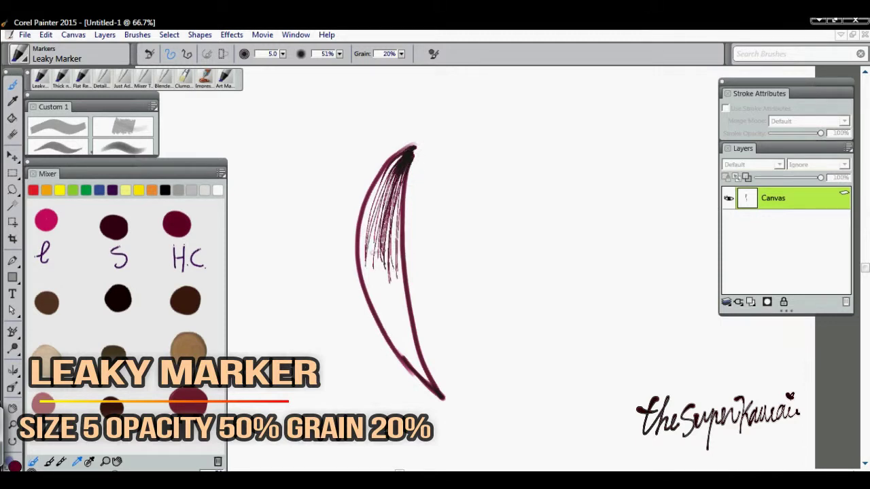
drag(411, 157, 367, 236)
mouse_move(397, 166)
mouse_down()
mouse_move(360, 259)
mouse_move(378, 272)
mouse_up()
drag(408, 166, 394, 295)
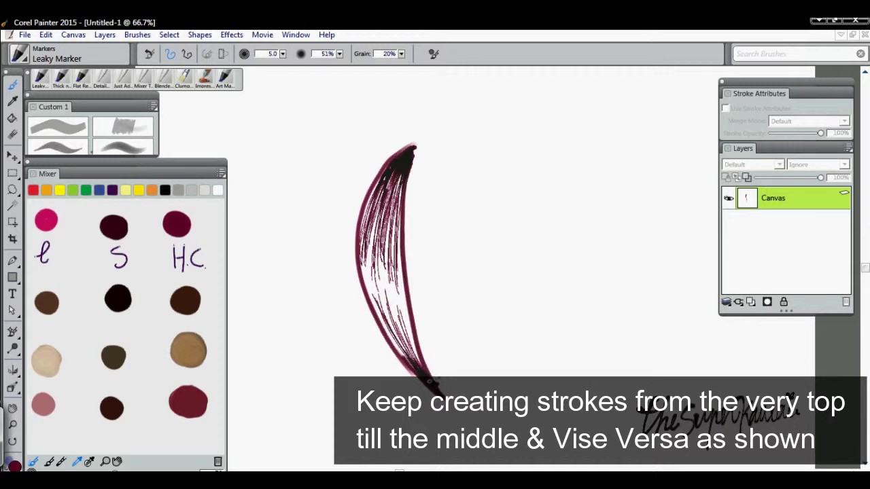
Add thin strands from the bottom tip up toward the middle.
drag(416, 308, 380, 269)
drag(435, 376, 379, 253)
drag(408, 355, 370, 243)
mouse_move(412, 357)
mouse_down()
mouse_move(360, 225)
mouse_move(389, 250)
mouse_up()
drag(406, 291, 393, 243)
drag(429, 356, 383, 253)
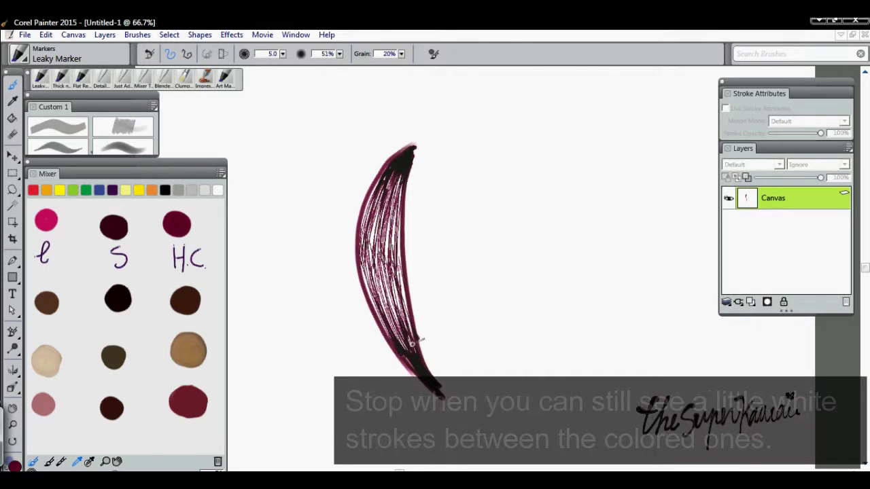
Darken the upper half, inner right side and lower-left with more strands.
mouse_move(401, 185)
mouse_down()
mouse_move(393, 292)
mouse_move(376, 293)
mouse_up()
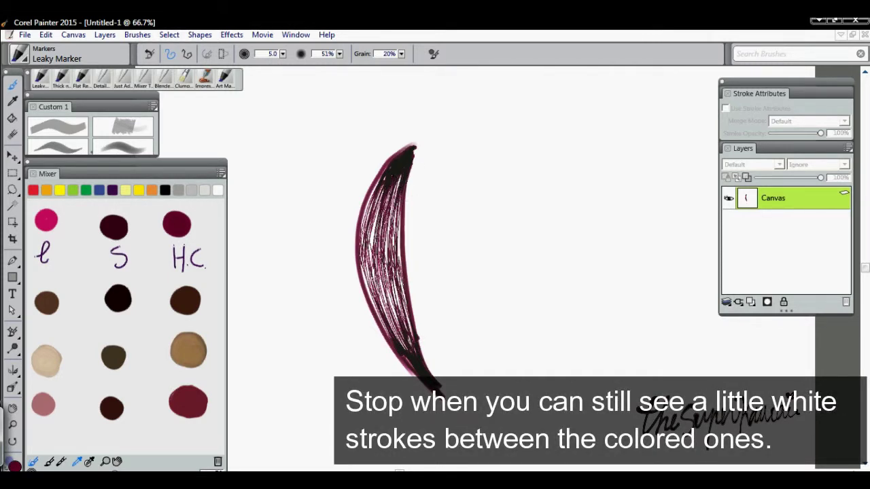
drag(410, 250, 408, 306)
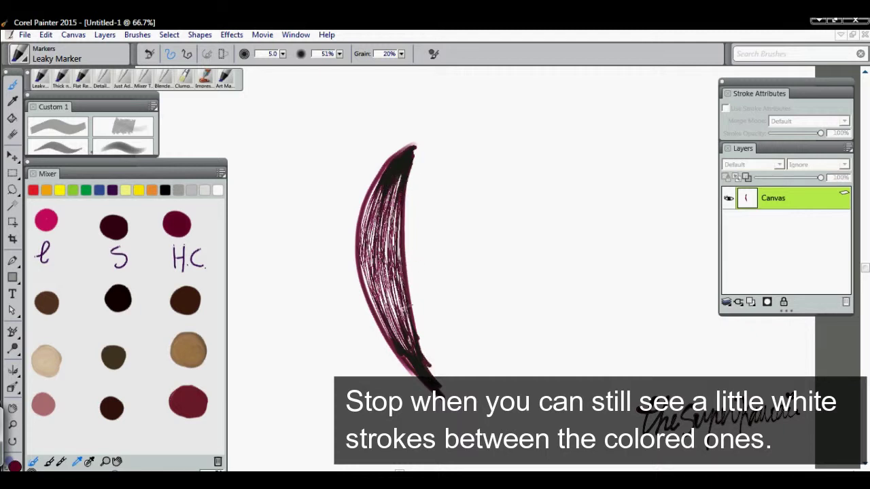
drag(395, 180, 410, 336)
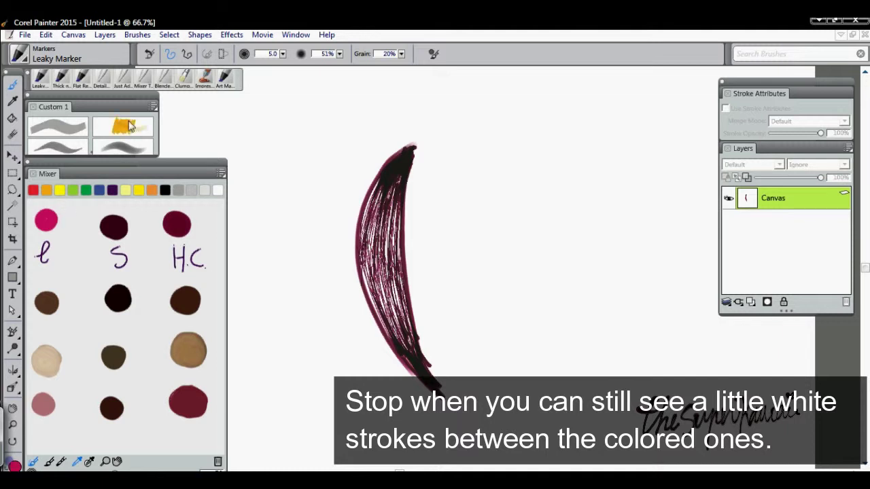
Glaze the whole lock red-black with Flat Rendering Marker at size 16.8, 5% opacity.
click(81, 79)
mouse_move(390, 177)
mouse_down()
mouse_move(365, 252)
mouse_move(397, 268)
mouse_move(380, 276)
mouse_move(382, 315)
mouse_move(396, 258)
mouse_move(435, 391)
mouse_up()
mouse_move(403, 165)
mouse_down()
mouse_move(382, 181)
mouse_move(384, 282)
mouse_move(395, 219)
mouse_move(415, 360)
mouse_move(392, 297)
mouse_up()
mouse_move(415, 176)
mouse_down()
mouse_move(361, 235)
mouse_move(388, 201)
mouse_up()
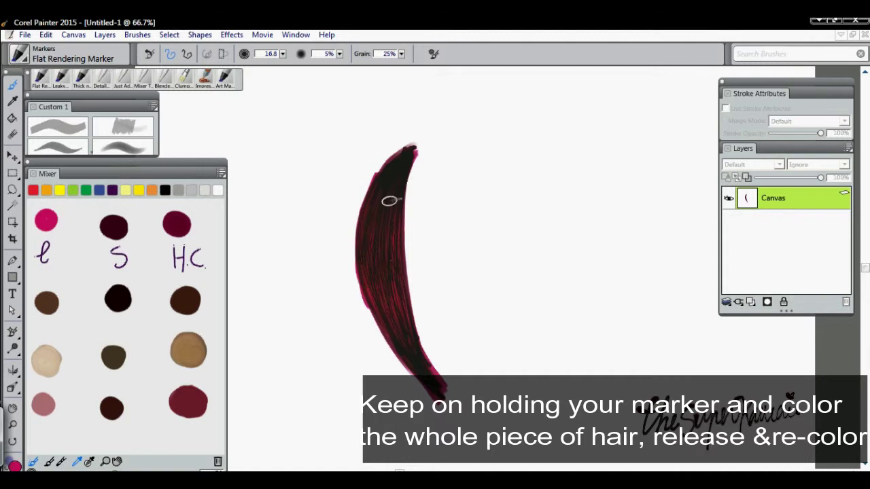
drag(433, 376, 364, 241)
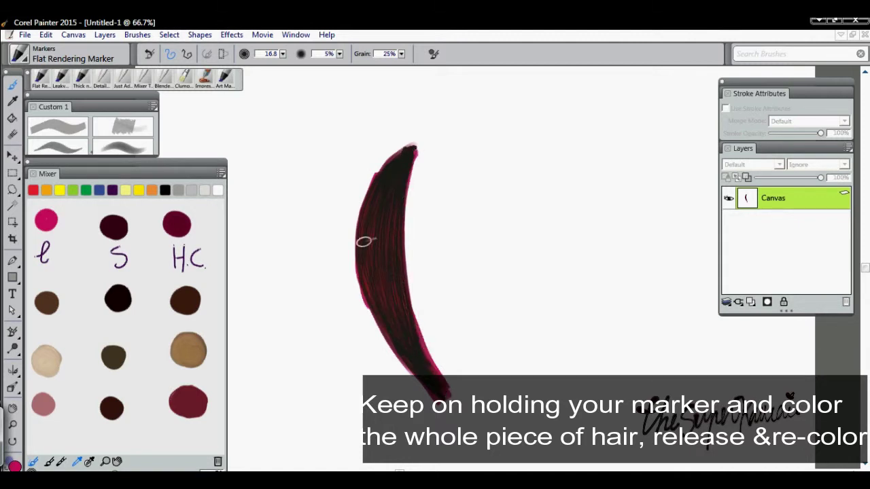
scroll(418, 354, up, 1)
scroll(319, 287, up, 1)
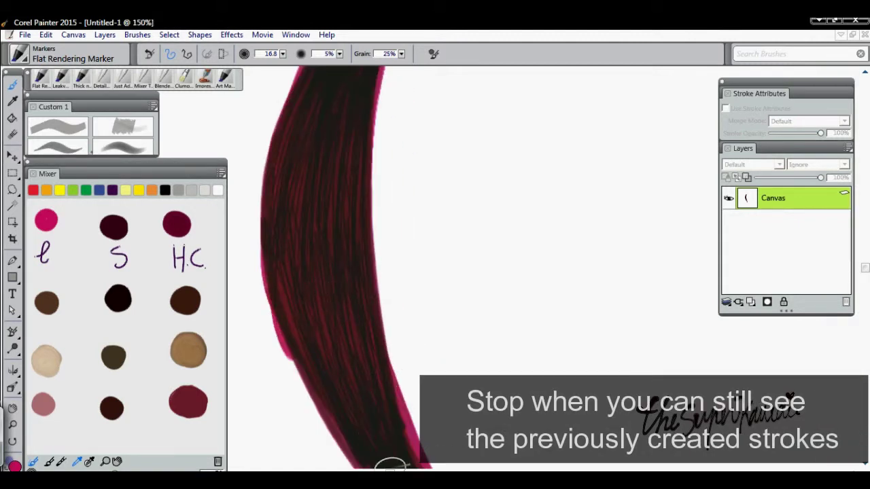
scroll(381, 272, down, 1)
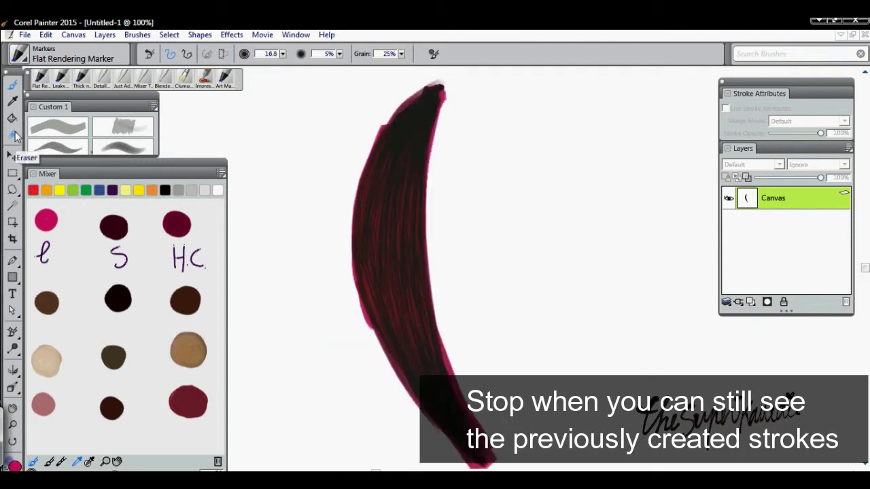
Erase thin highlight streaks across the lock's middle with a size-4 eraser.
key(n)
click(290, 53)
mouse_move(327, 61)
mouse_down()
mouse_move(276, 73)
mouse_move(272, 63)
mouse_up()
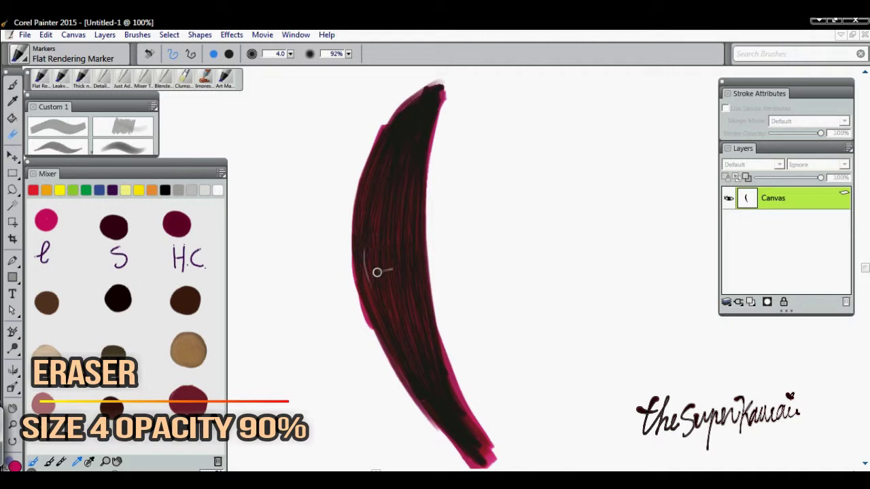
mouse_move(384, 302)
mouse_down()
mouse_move(375, 218)
mouse_move(371, 313)
mouse_up()
mouse_move(381, 228)
mouse_down()
mouse_move(392, 311)
mouse_move(401, 236)
mouse_move(426, 225)
mouse_move(422, 273)
mouse_move(402, 274)
mouse_move(391, 286)
mouse_up()
mouse_move(359, 237)
mouse_down()
mouse_move(398, 229)
mouse_move(412, 205)
mouse_move(399, 193)
mouse_up()
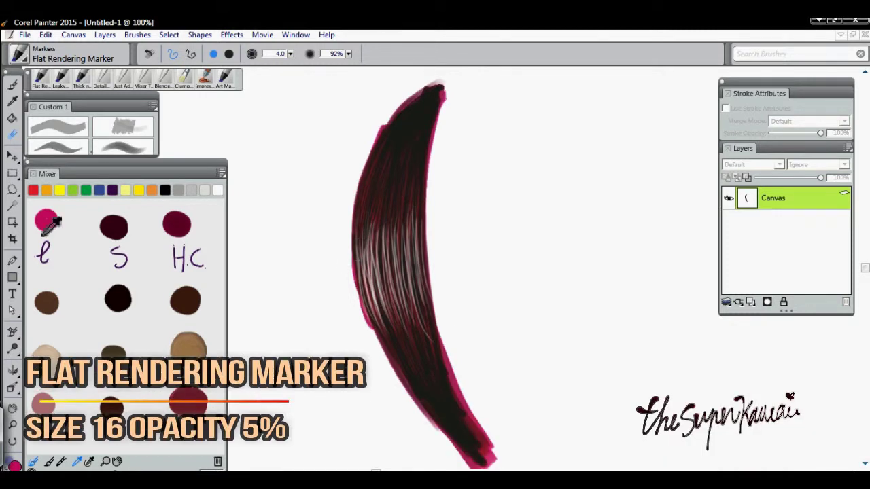
Repaint the whole lock in a lighter pinkish red with the marker.
key(b)
mouse_move(422, 102)
mouse_down()
mouse_move(379, 210)
mouse_move(412, 242)
mouse_move(404, 346)
mouse_up()
drag(496, 455, 423, 88)
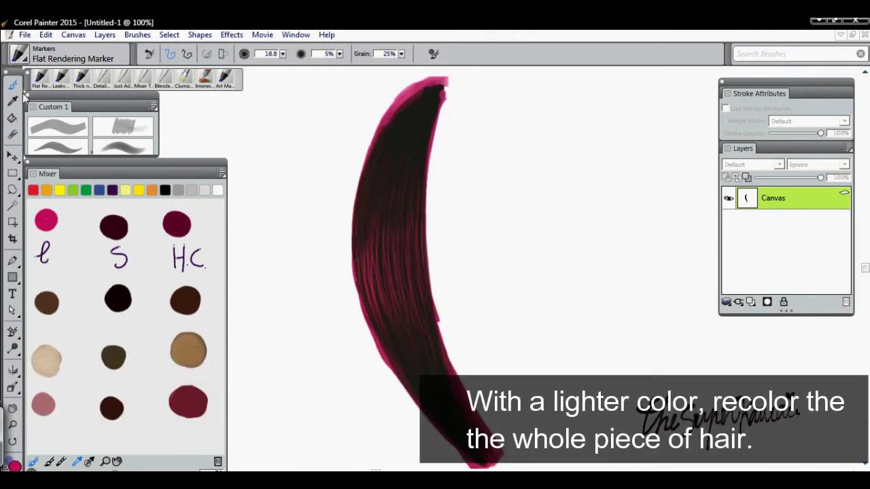
Erase stray colour from the top tip, lower right edge and bottom tip.
key(e)
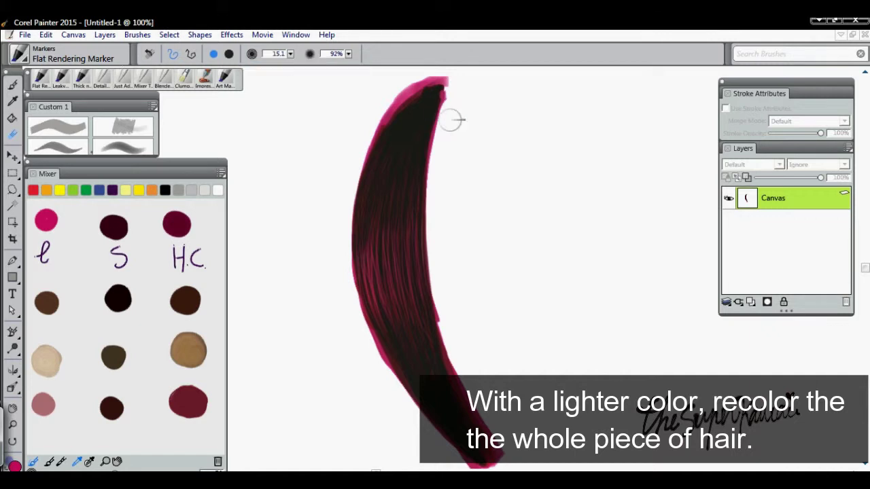
mouse_move(437, 130)
mouse_down()
mouse_move(448, 80)
mouse_move(435, 145)
mouse_move(413, 81)
mouse_move(369, 135)
mouse_move(408, 408)
mouse_move(458, 458)
mouse_up()
mouse_move(378, 355)
mouse_down()
mouse_move(476, 463)
mouse_move(439, 307)
mouse_move(489, 459)
mouse_up()
mouse_move(462, 401)
mouse_down()
mouse_move(437, 311)
mouse_move(450, 340)
mouse_move(452, 388)
mouse_up()
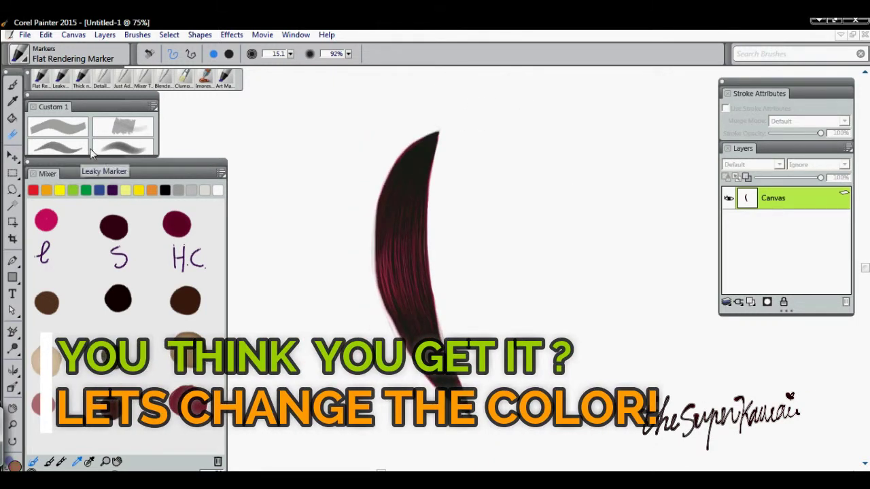
Draw a thin beige crescent outline beside the red lock.
click(81, 79)
drag(444, 132, 469, 418)
drag(445, 134, 461, 383)
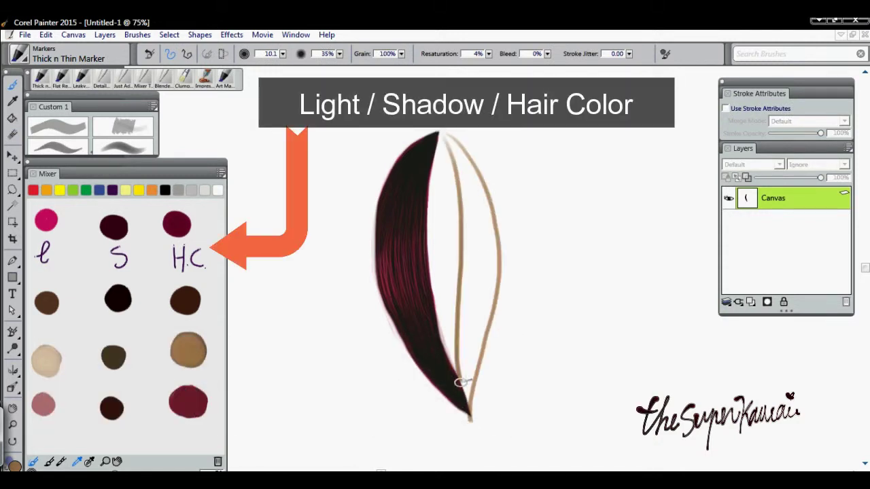
Add a new layer, choose Leaky Marker, and sample beige from the Mixer.
click(750, 302)
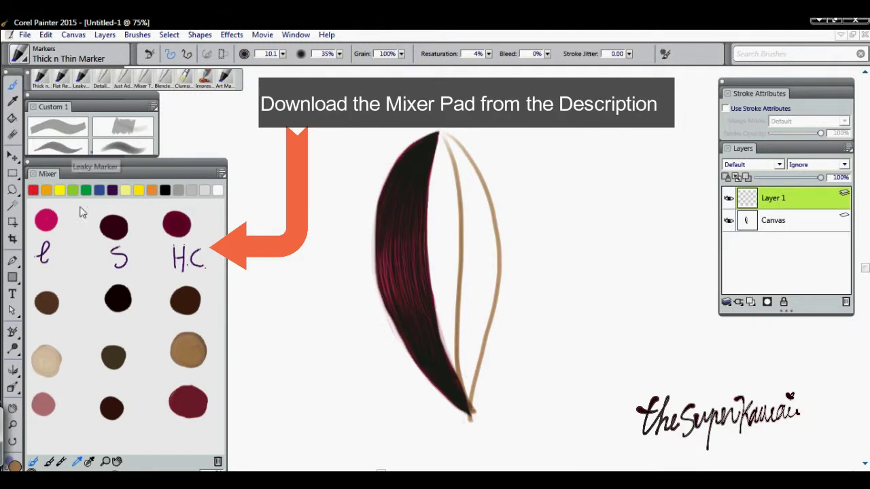
click(82, 79)
click(52, 361)
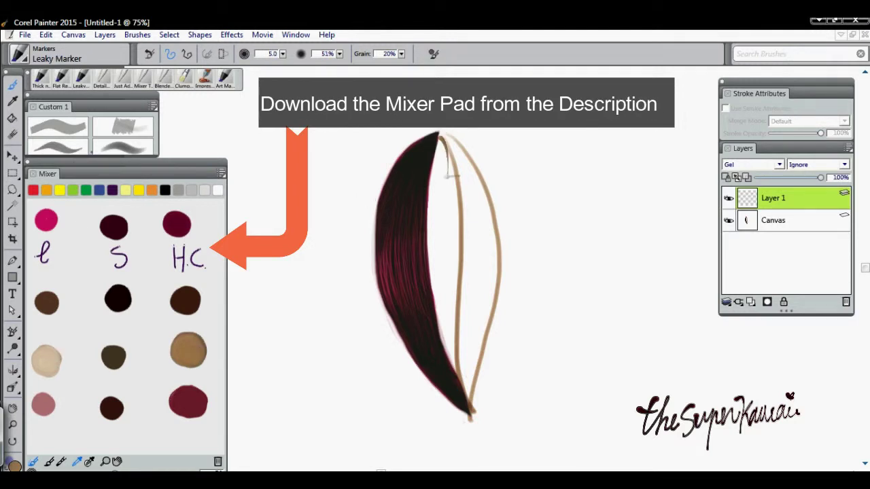
Paint thin beige strands from the top down through the right lock.
drag(443, 135, 452, 210)
drag(440, 132, 433, 171)
drag(441, 137, 443, 235)
mouse_move(448, 140)
mouse_down()
mouse_move(435, 286)
mouse_move(442, 272)
mouse_move(463, 358)
mouse_up()
drag(453, 210, 457, 342)
drag(443, 236, 465, 374)
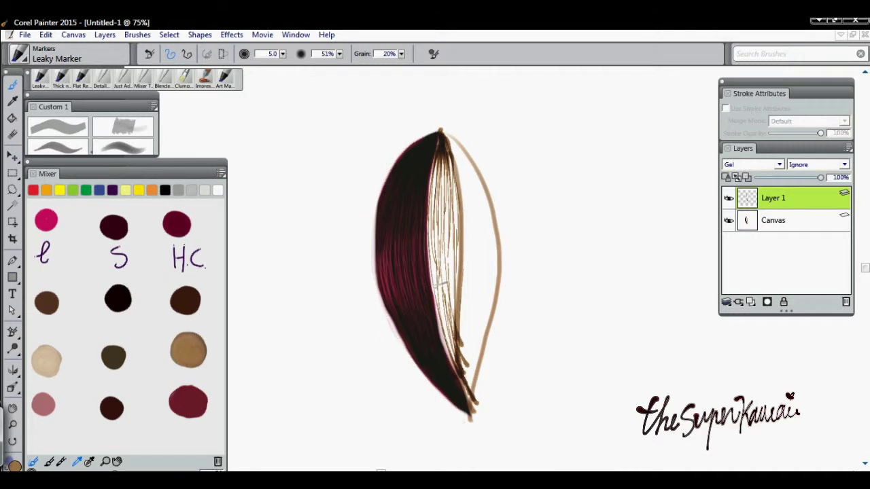
drag(439, 144, 437, 281)
mouse_move(445, 145)
mouse_down()
mouse_move(449, 275)
mouse_move(473, 408)
mouse_up()
Add brown and beige strands through the lock's middle.
drag(442, 229, 461, 363)
drag(434, 203, 474, 355)
drag(457, 219, 474, 359)
drag(439, 164, 448, 310)
drag(437, 157, 442, 275)
mouse_move(469, 406)
mouse_down()
mouse_move(450, 329)
mouse_move(443, 218)
mouse_up()
drag(457, 336, 444, 147)
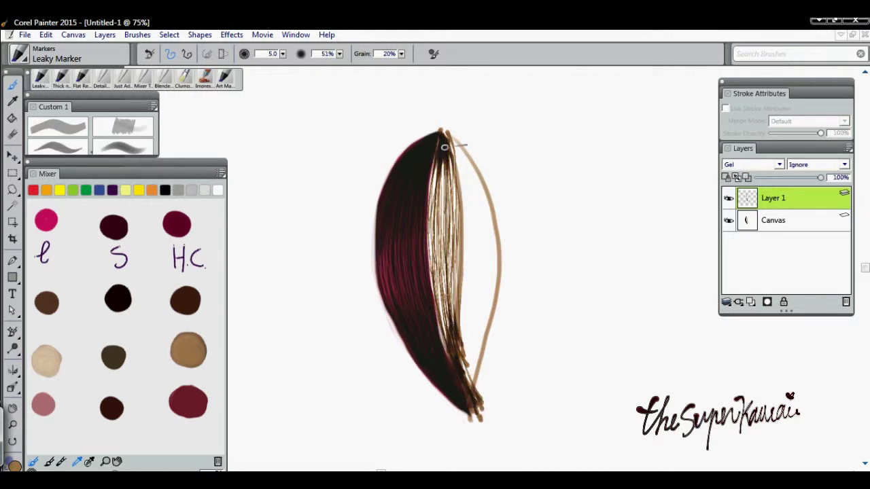
Fill the right side of the lock with brown strands.
mouse_move(481, 378)
mouse_down()
mouse_move(469, 263)
mouse_move(484, 255)
mouse_move(484, 238)
mouse_move(475, 236)
mouse_up()
mouse_move(474, 359)
mouse_down()
mouse_move(471, 252)
mouse_move(490, 240)
mouse_move(454, 134)
mouse_up()
mouse_move(484, 234)
mouse_down()
mouse_move(457, 136)
mouse_move(475, 255)
mouse_up()
mouse_move(469, 147)
mouse_down()
mouse_move(496, 268)
mouse_move(461, 285)
mouse_up()
drag(480, 165, 475, 285)
drag(462, 126, 484, 295)
drag(480, 297, 469, 168)
drag(484, 249, 472, 360)
drag(487, 197, 495, 333)
drag(457, 134, 502, 319)
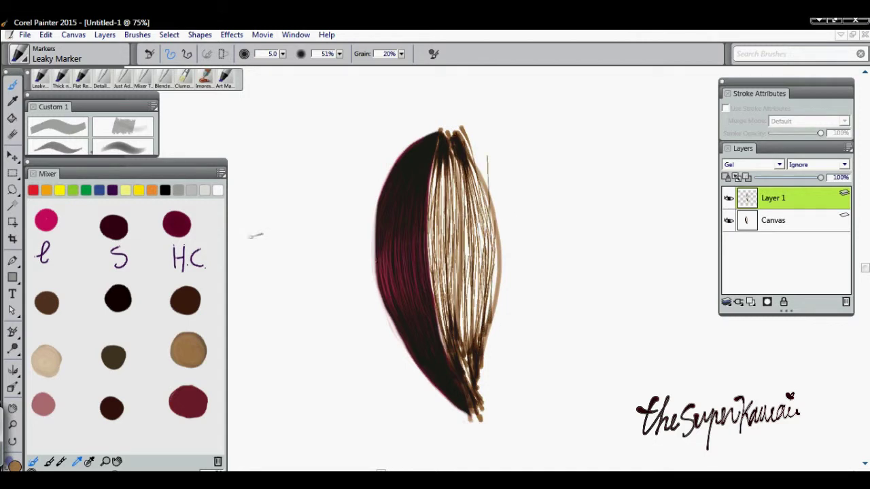
Darken the lower right and top with more brown strands.
drag(466, 285, 470, 384)
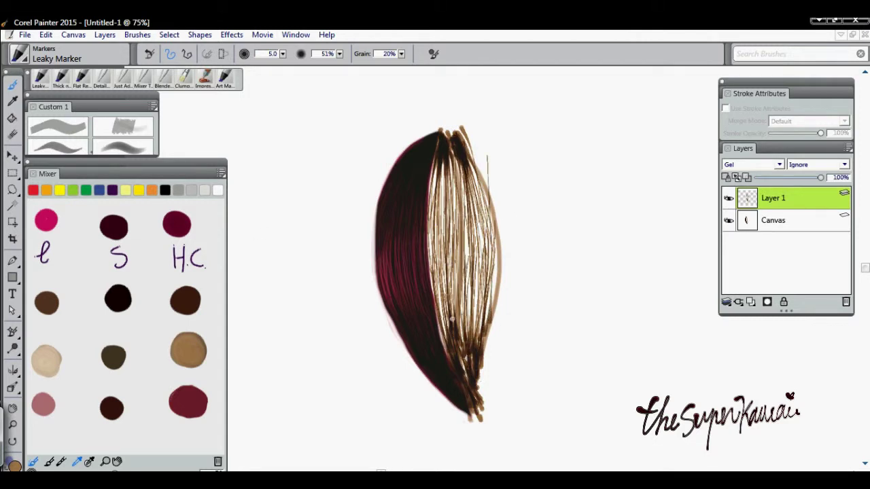
mouse_move(481, 251)
mouse_down()
mouse_move(472, 370)
mouse_move(479, 336)
mouse_up()
drag(489, 215, 465, 358)
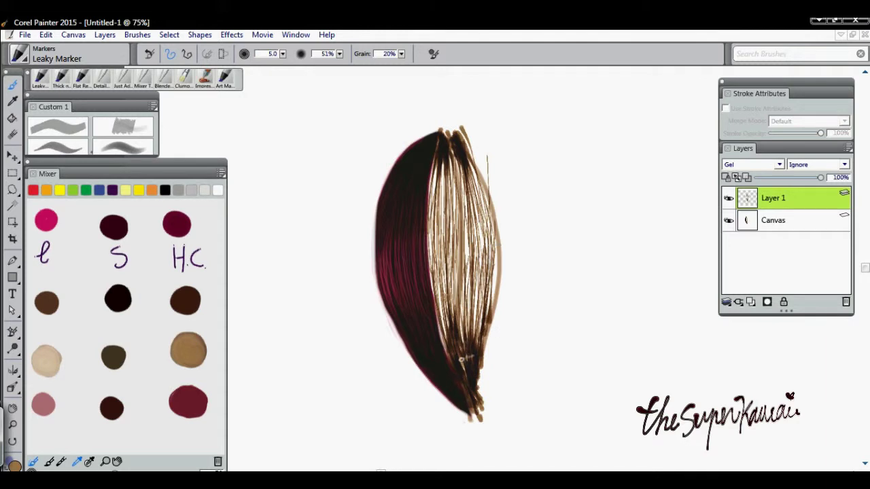
drag(462, 126, 462, 237)
drag(463, 129, 485, 265)
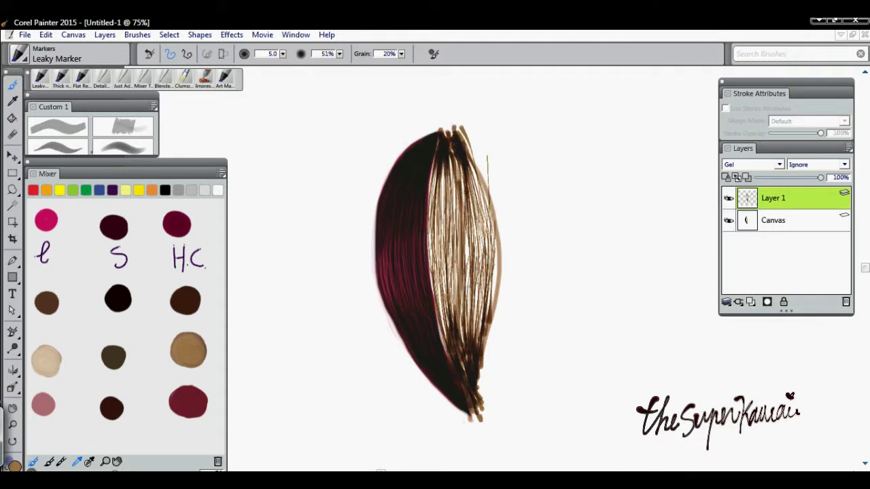
Paint light tan streaks through the right lock.
click(54, 346)
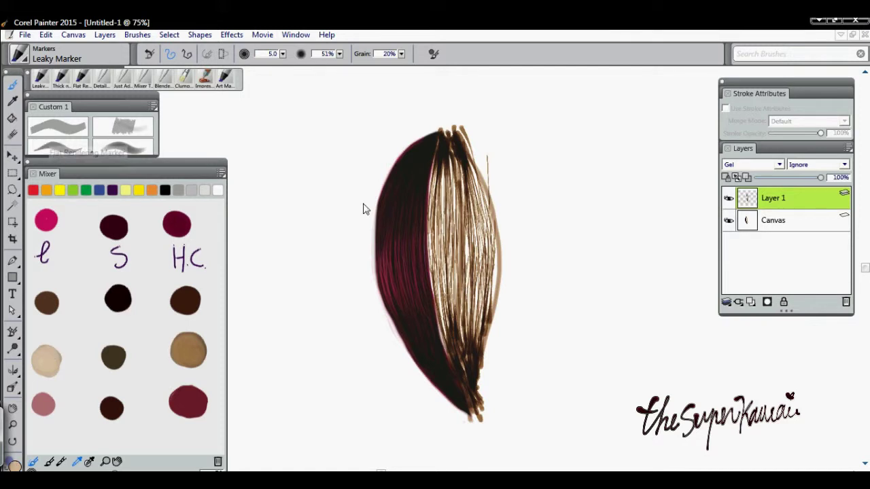
drag(452, 143, 435, 242)
drag(439, 161, 452, 268)
drag(461, 172, 446, 320)
drag(448, 272, 468, 367)
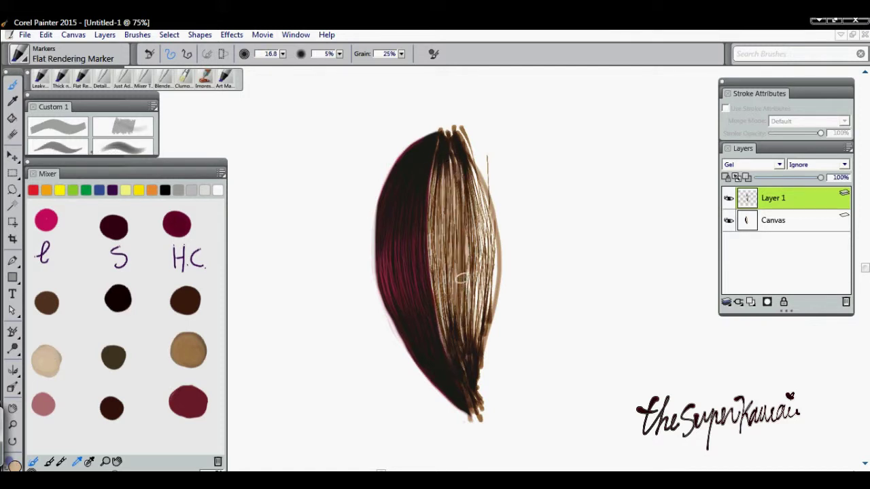
drag(475, 244, 496, 339)
drag(476, 151, 493, 313)
Layer darker brown strands over the tan and fill the lock's right edge.
mouse_move(473, 228)
mouse_down()
mouse_move(443, 136)
mouse_move(476, 265)
mouse_up()
drag(469, 184, 458, 369)
drag(491, 257, 476, 371)
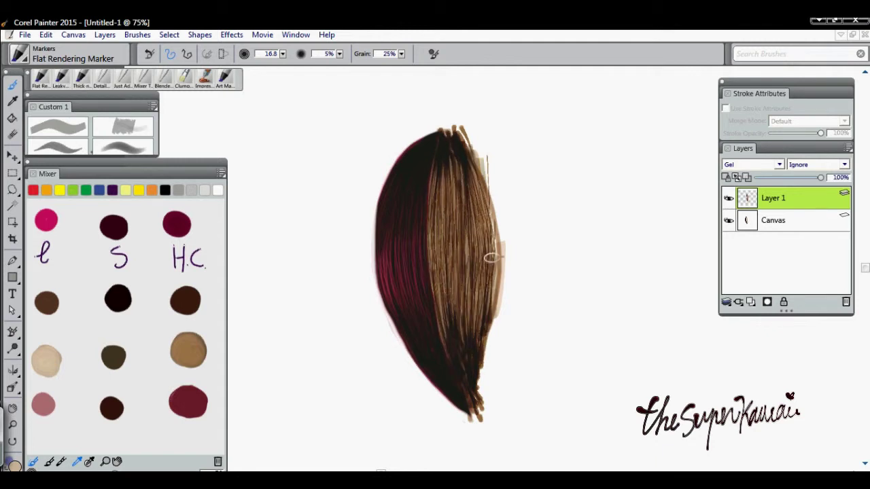
drag(493, 204, 496, 350)
drag(499, 170, 484, 253)
click(13, 134)
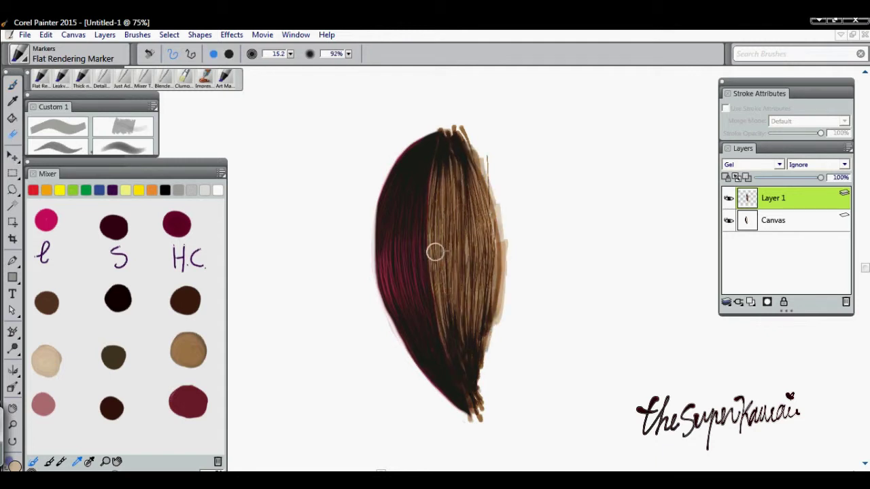
Shrink the eraser to 2.9 and cut first highlight streaks into the brown hair.
click(290, 54)
drag(299, 60, 258, 60)
drag(458, 273, 476, 241)
mouse_move(486, 292)
mouse_down()
mouse_move(490, 228)
mouse_move(469, 266)
mouse_up()
Zoom to 100% and erase more thin vertical streaks across the lock's middle.
key(ctrl+equal)
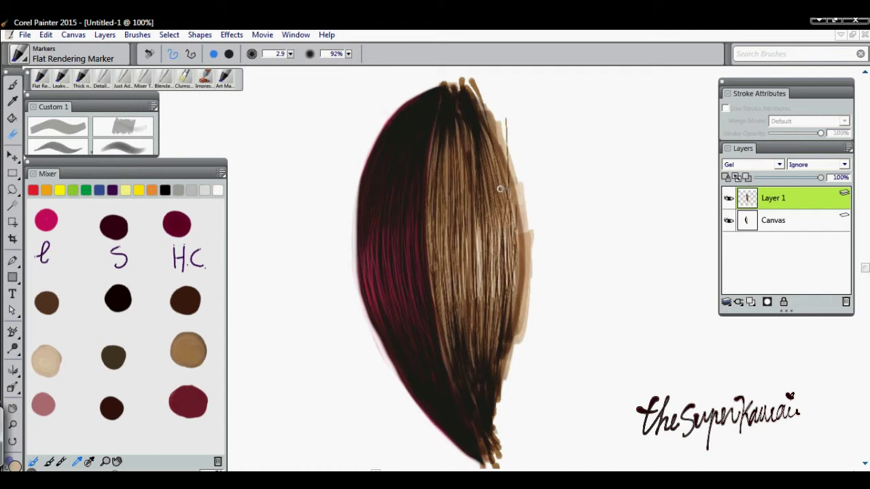
drag(436, 235, 441, 306)
drag(450, 323, 455, 250)
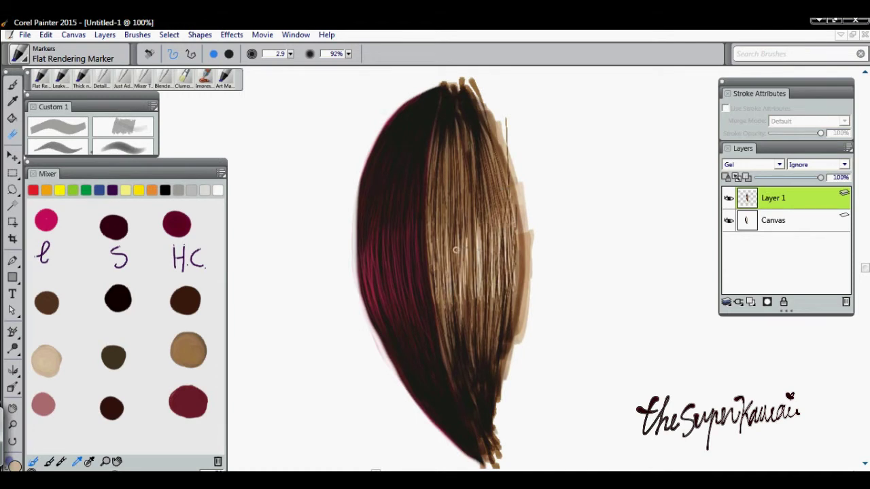
drag(457, 211, 459, 282)
drag(476, 212, 477, 299)
drag(506, 221, 511, 306)
mouse_move(452, 218)
mouse_down()
mouse_move(450, 303)
mouse_move(435, 300)
mouse_up()
Softly paint long brown Flat Rendering Marker strokes over the light streaks.
click(58, 127)
drag(446, 126, 466, 299)
mouse_move(462, 207)
mouse_down()
mouse_move(476, 308)
mouse_move(500, 338)
mouse_up()
drag(499, 156, 483, 407)
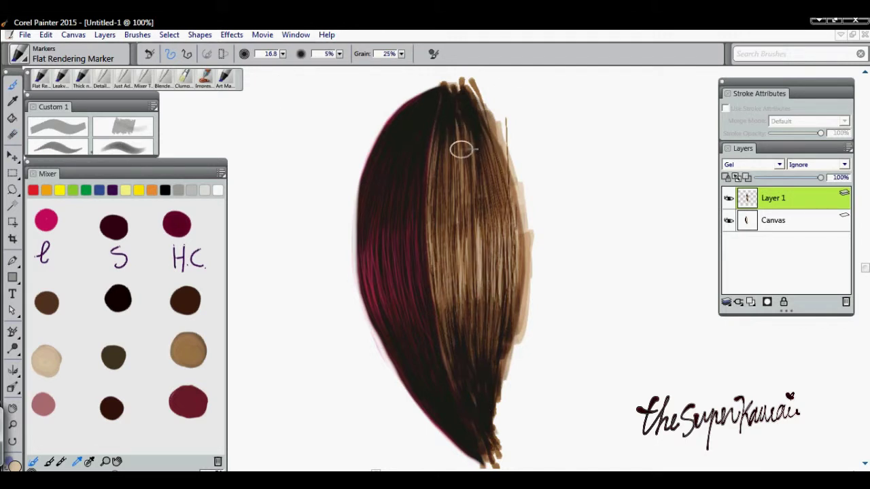
drag(461, 147, 442, 388)
Blend brown strokes through the whole lock, then erase stray strokes along the right edge.
drag(448, 211, 520, 311)
drag(490, 119, 432, 213)
drag(493, 401, 497, 295)
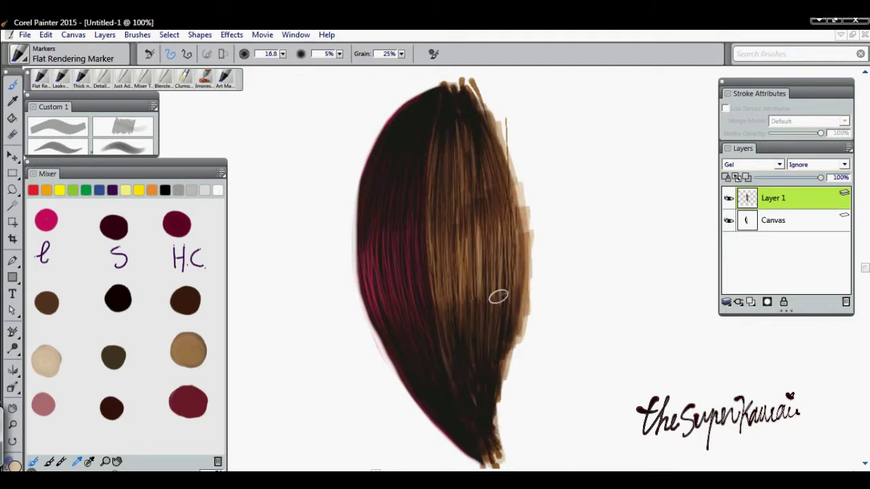
drag(476, 88, 487, 324)
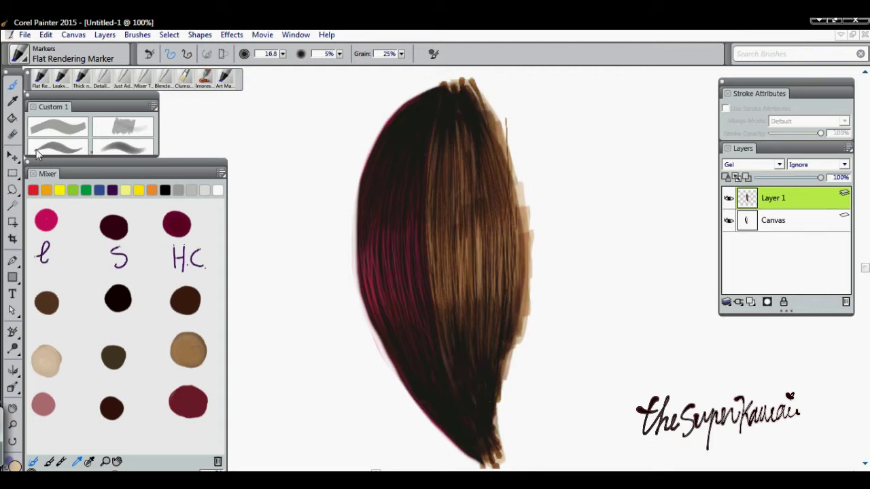
click(13, 134)
mouse_move(535, 201)
mouse_down()
mouse_move(466, 78)
mouse_move(485, 87)
mouse_move(507, 152)
mouse_move(530, 301)
mouse_move(505, 402)
mouse_move(509, 377)
mouse_up()
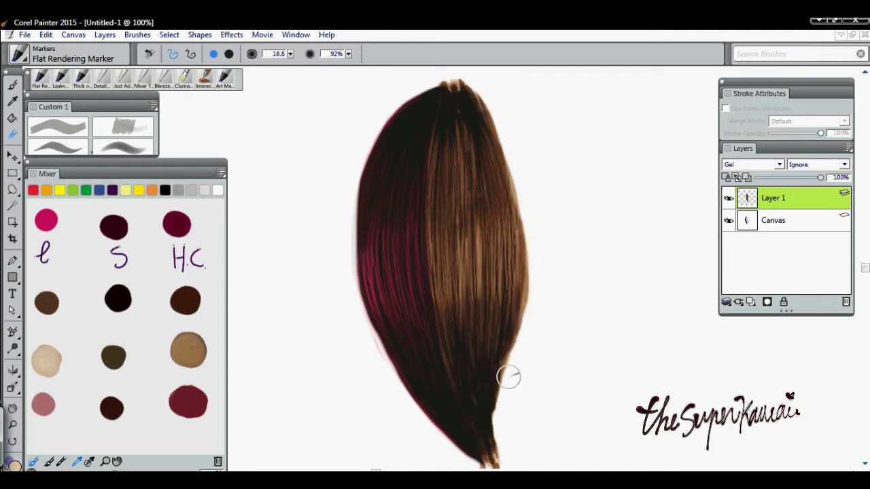